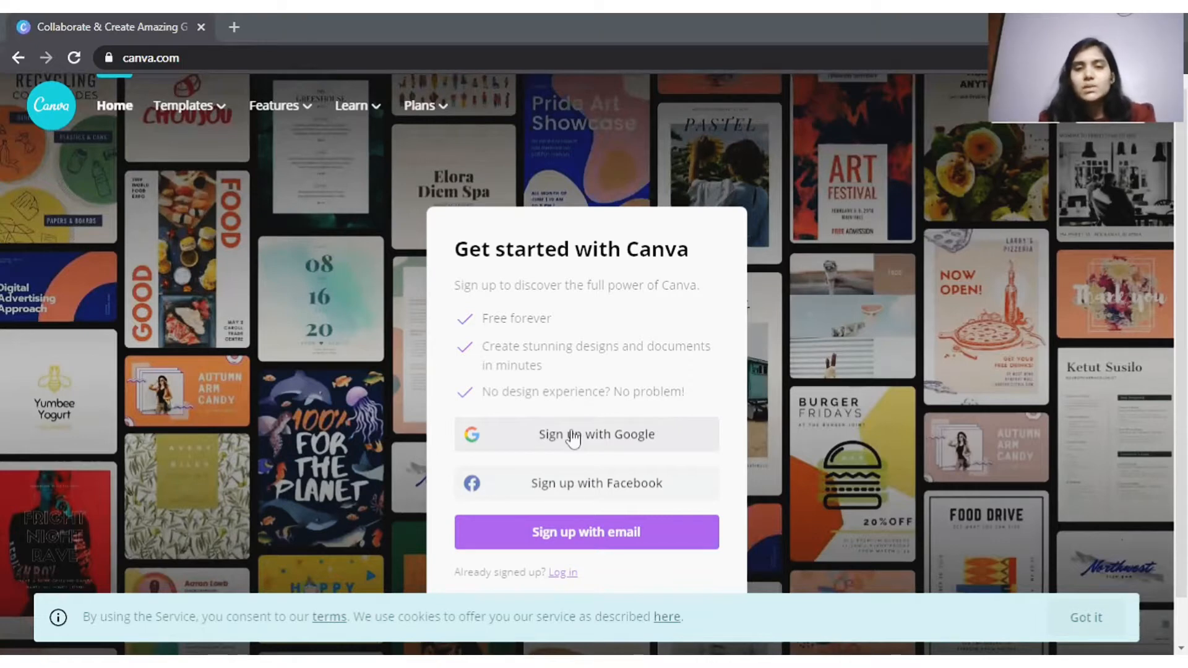
Step: Sign up for Canva with a Google account
click(574, 435)
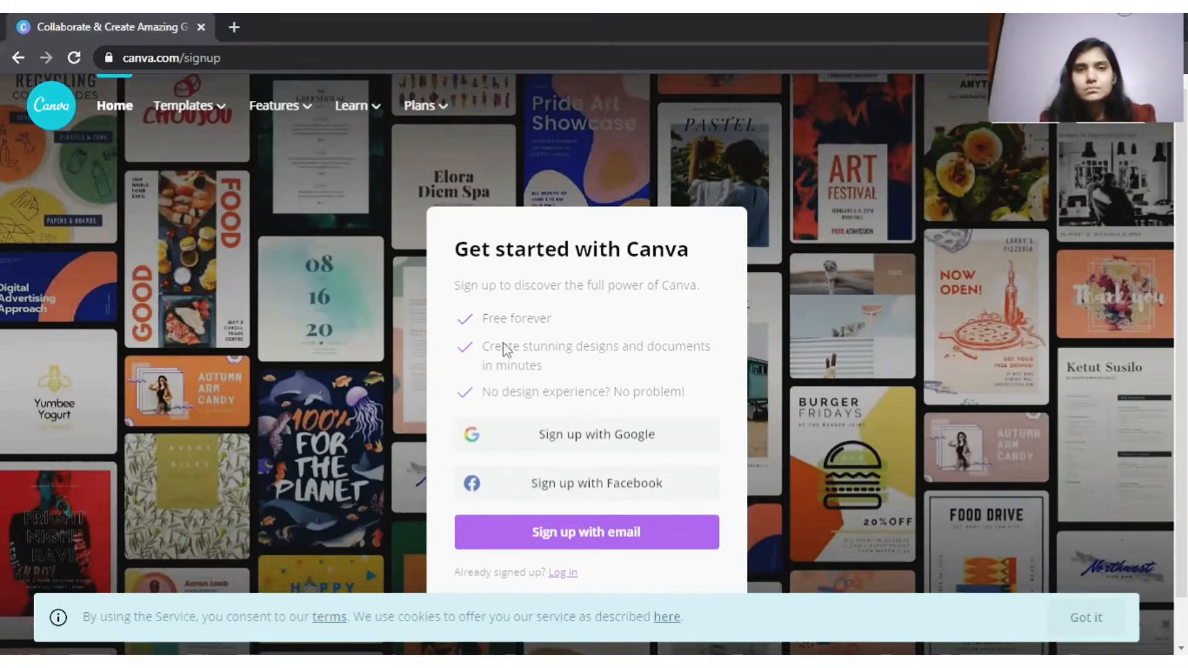
click(589, 441)
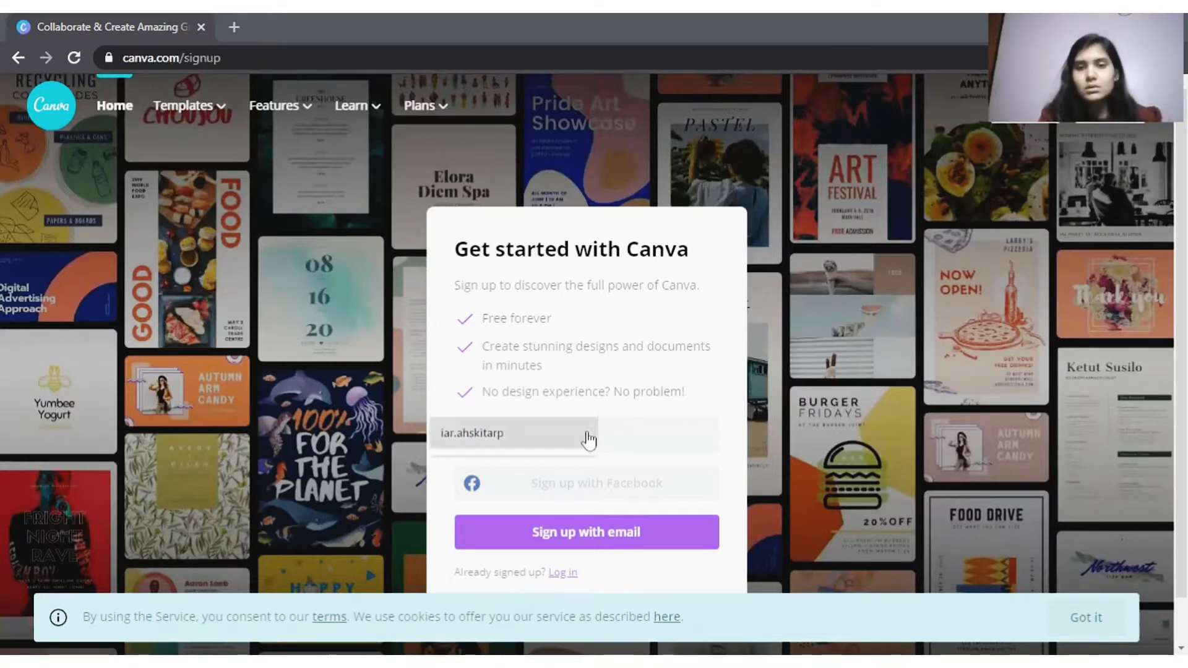
click(589, 439)
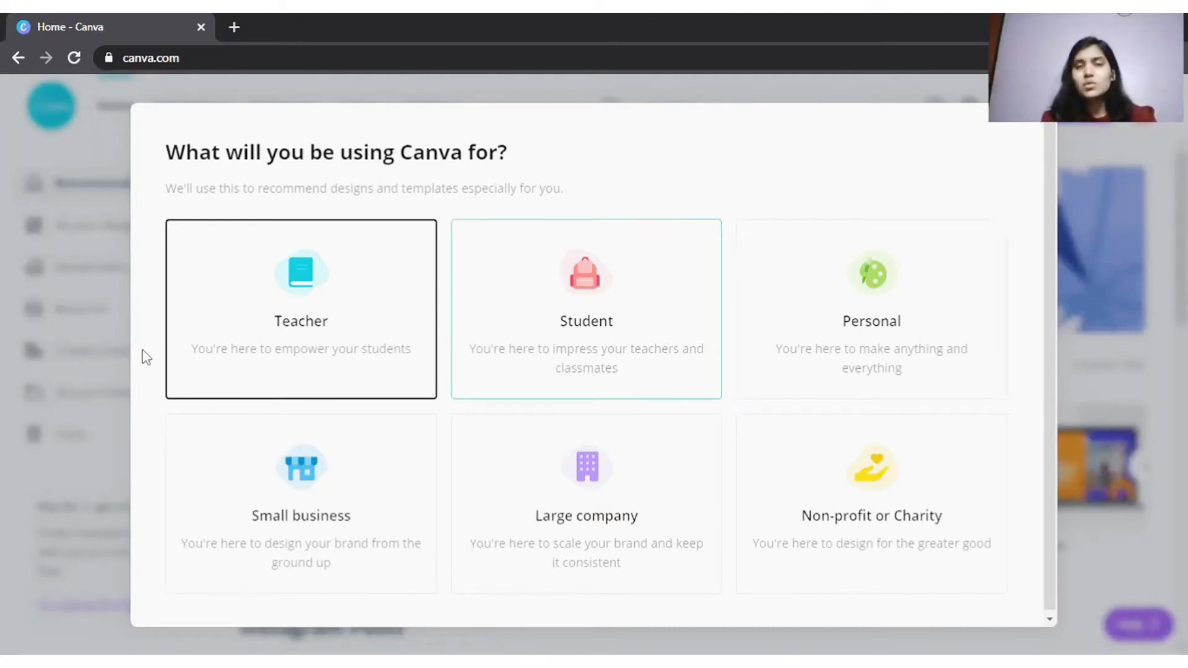
Step: Choose Personal as the intended use of Canva and decline the Canva Pro trial for now
click(871, 332)
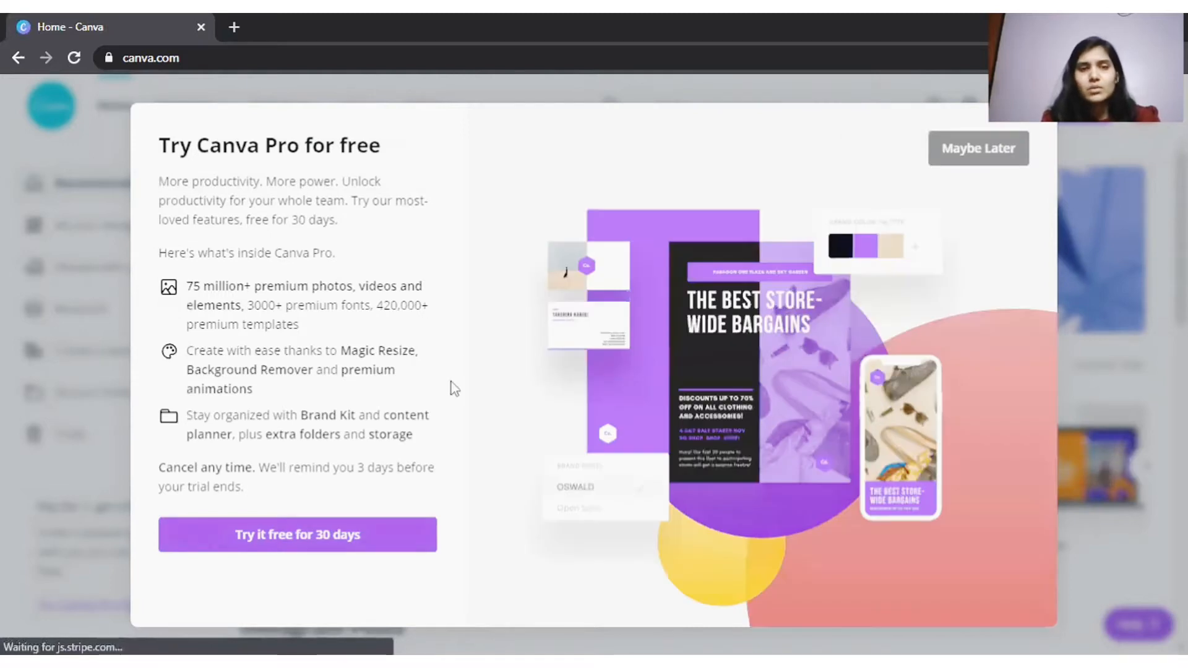
click(952, 149)
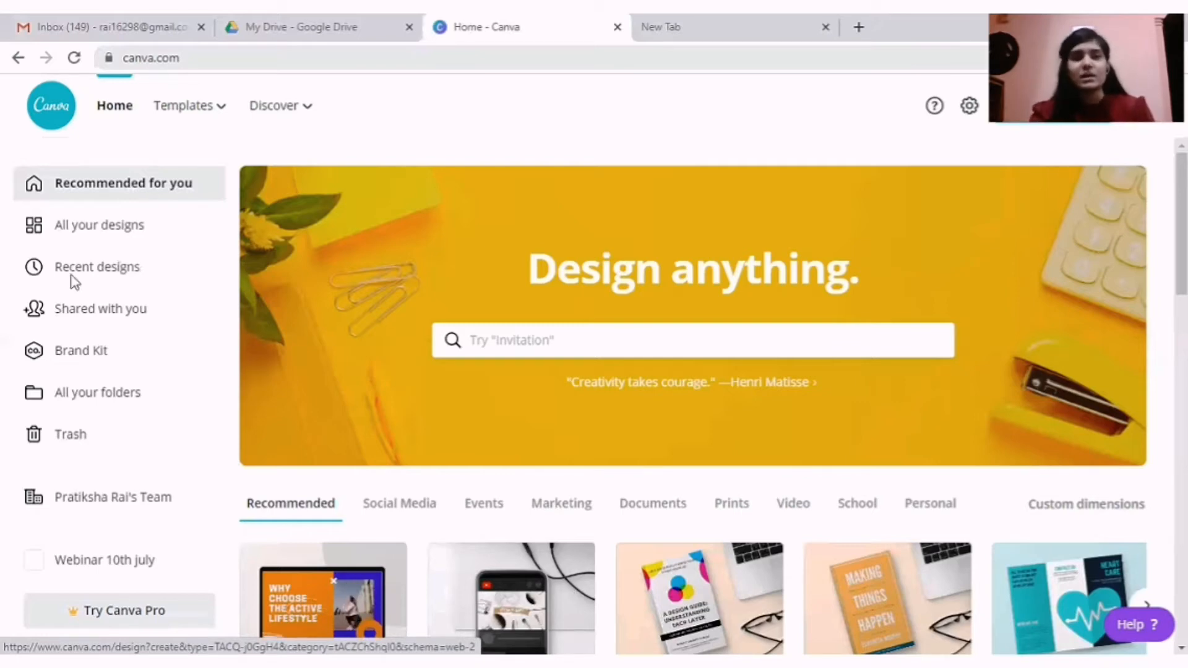
Step: Look through the thumbnails of all saved designs in the account
click(130, 229)
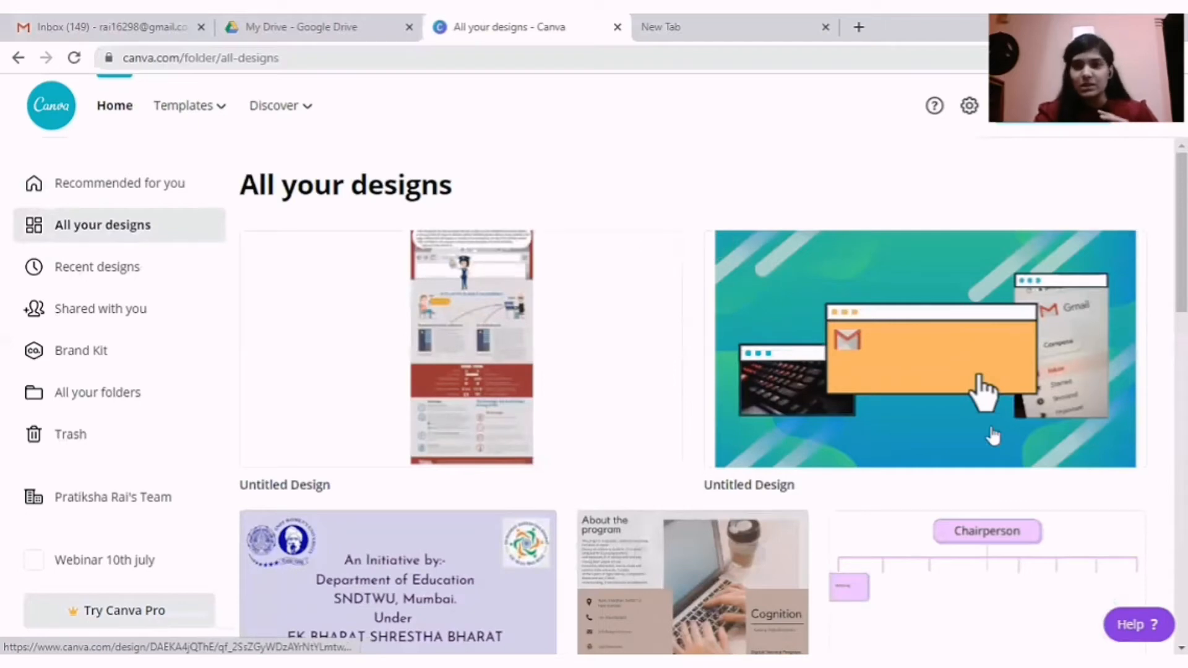
scroll(693, 396, down, 4)
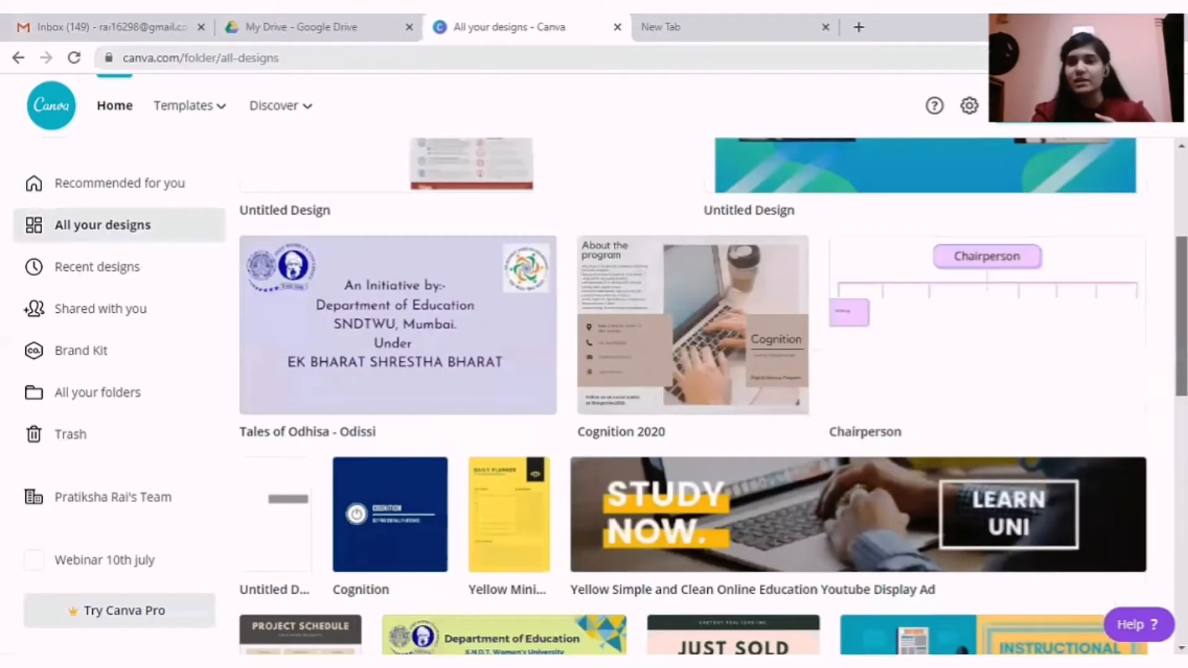
scroll(693, 396, down, 4)
scroll(693, 396, down, 3)
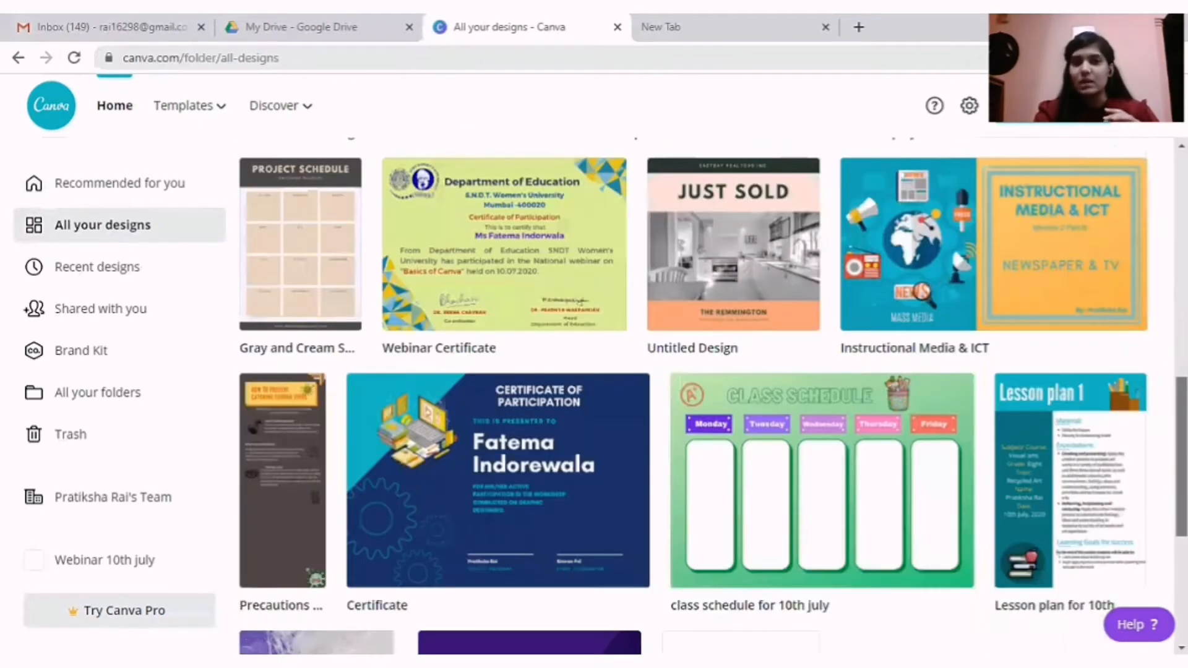
scroll(693, 396, down, 5)
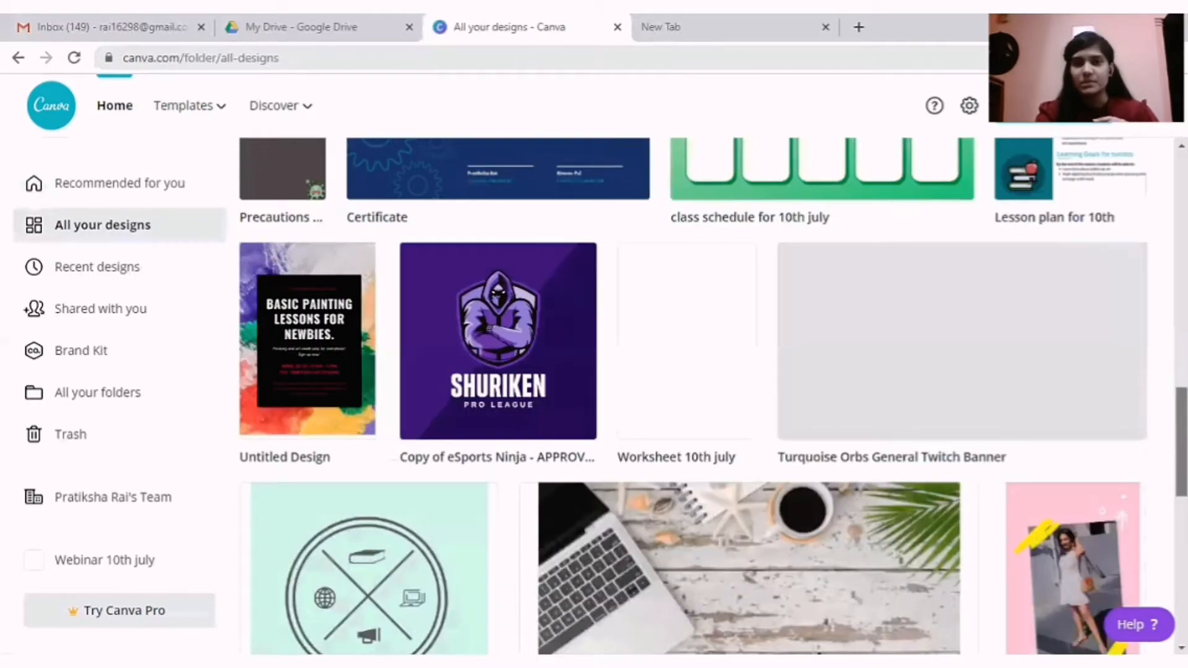
scroll(693, 396, up, 10)
scroll(1157, 272, up, 2)
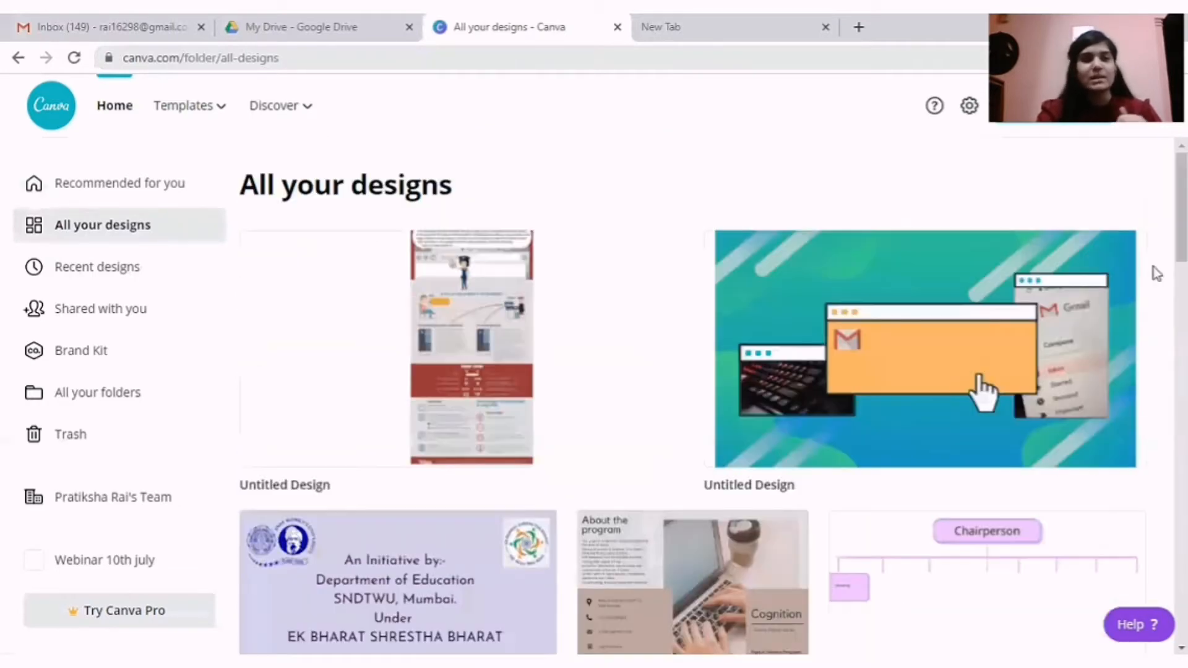
Step: View the recent designs and the designs shared with the account
click(122, 278)
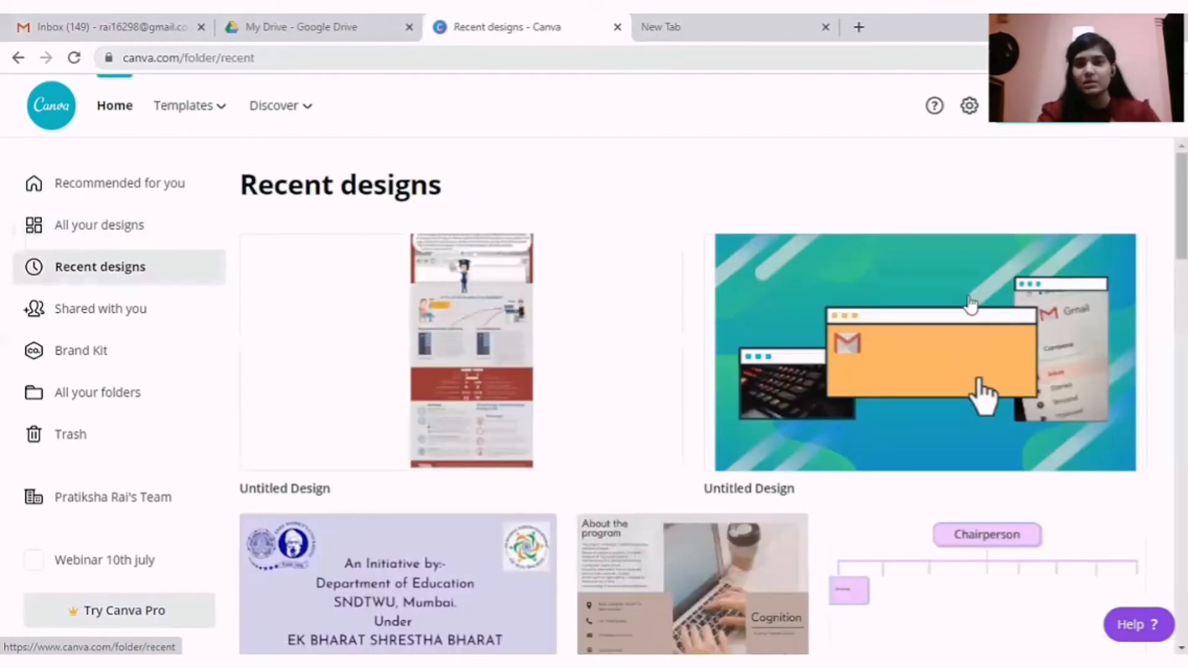
click(112, 312)
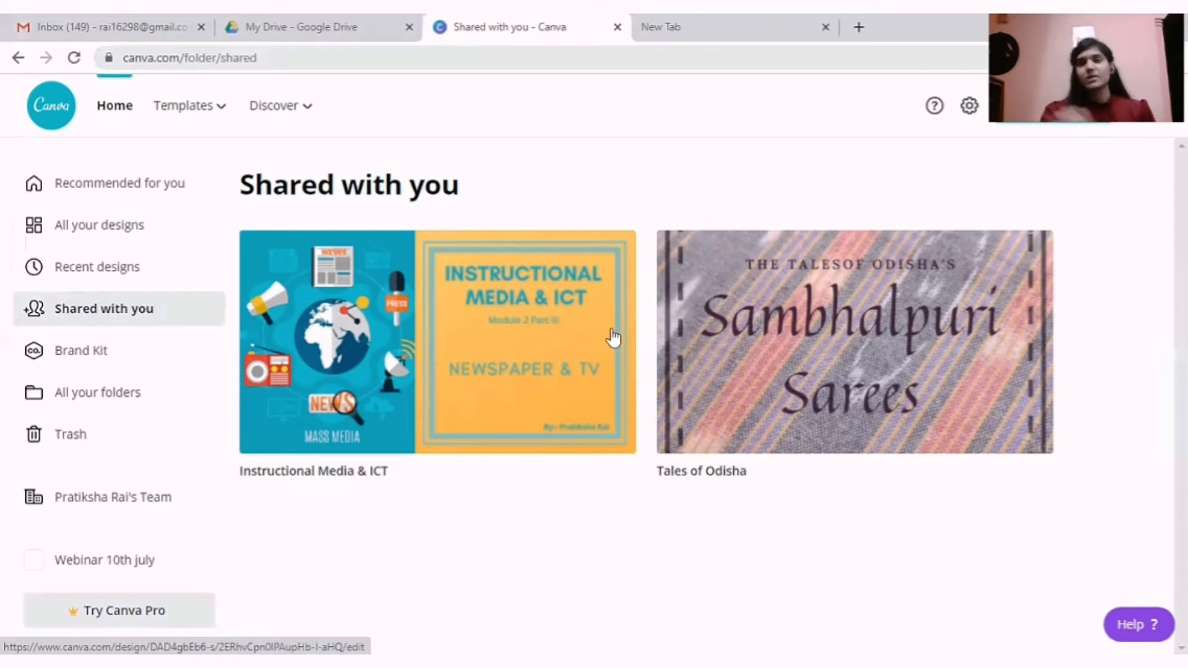
mouse_move(612, 338)
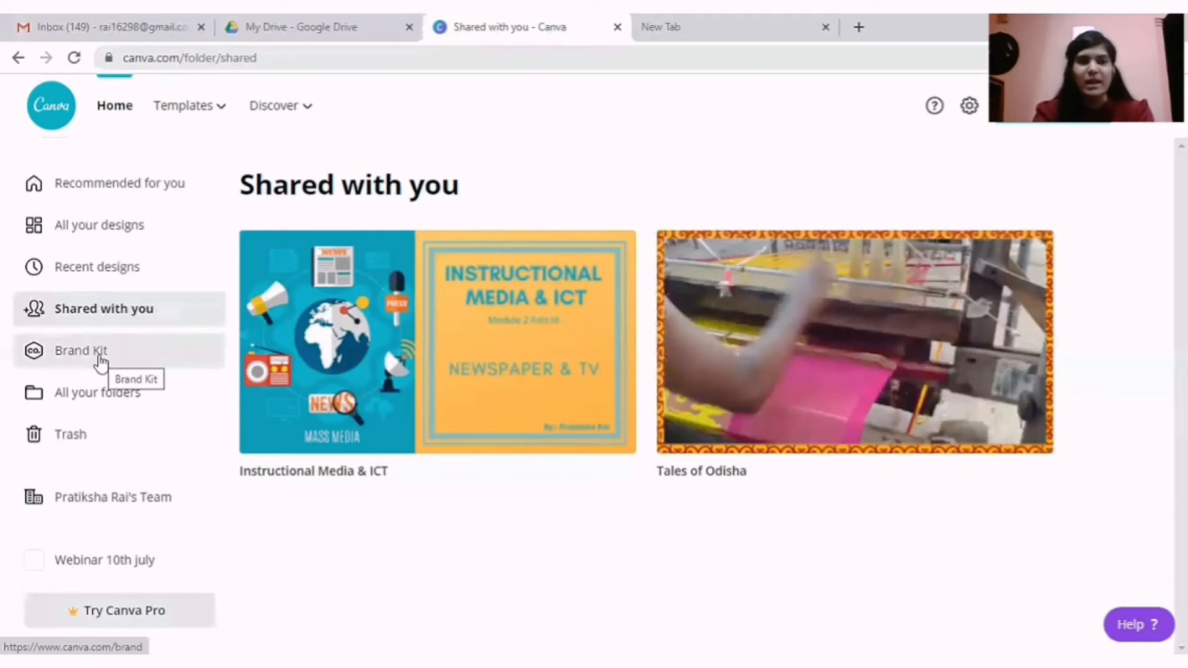
Step: Examine the Brand Kit's sections for brand logos, colours and fonts
click(101, 364)
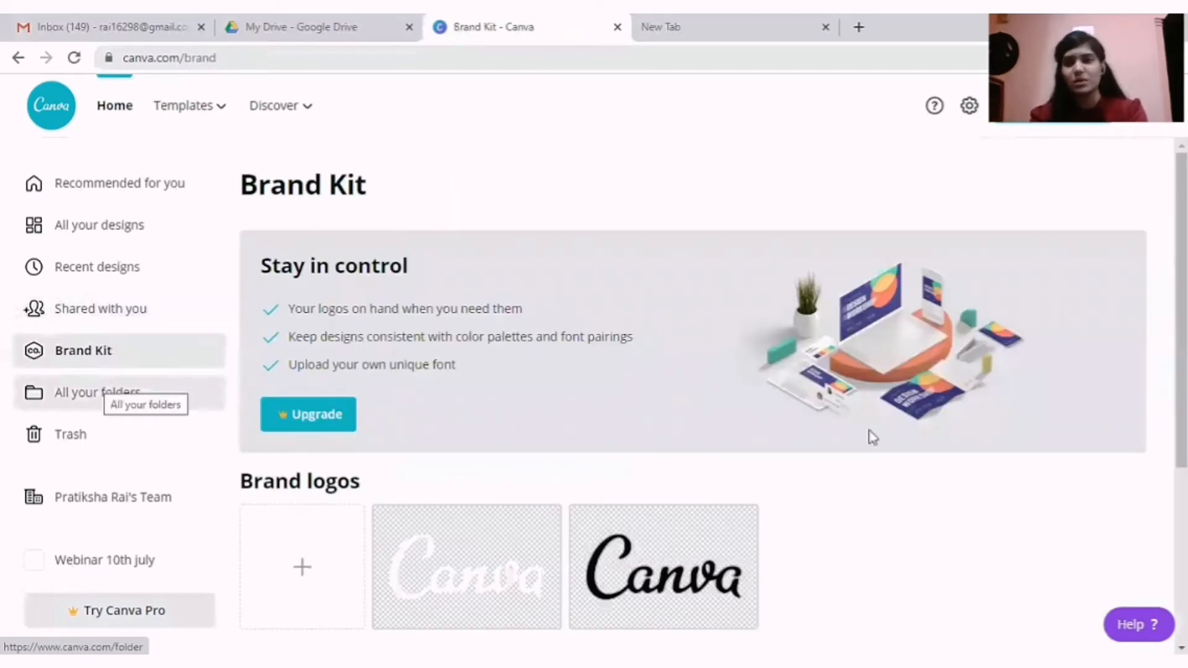
scroll(693, 384, down, 2)
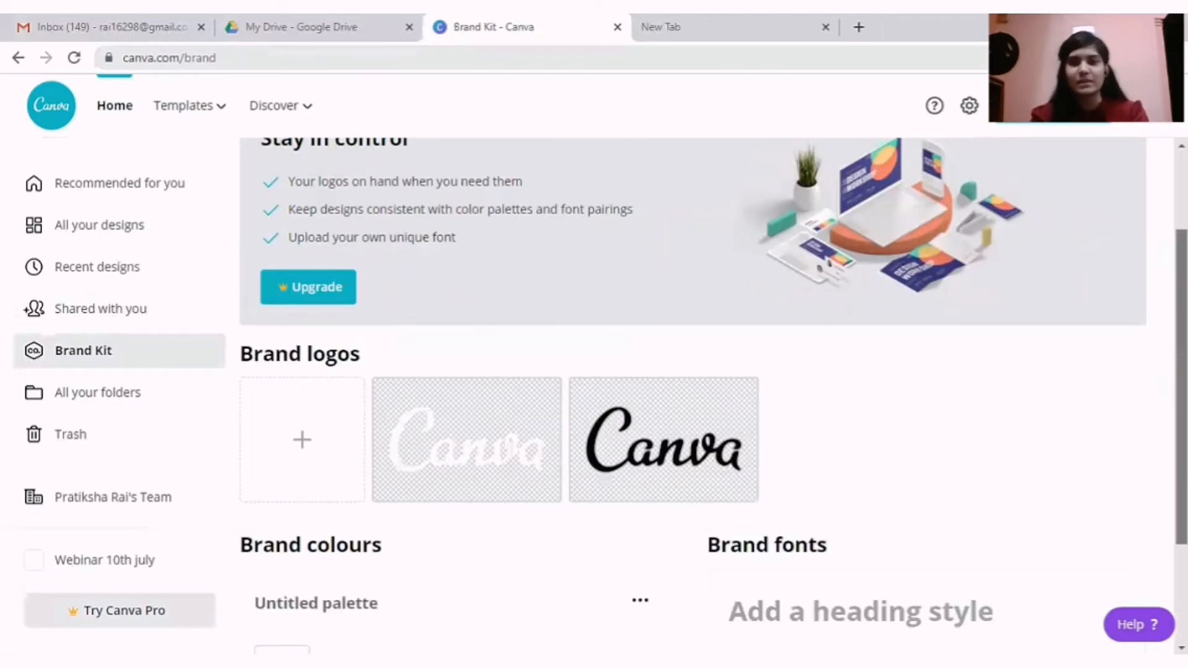
scroll(693, 384, down, 2)
scroll(693, 384, down, 1)
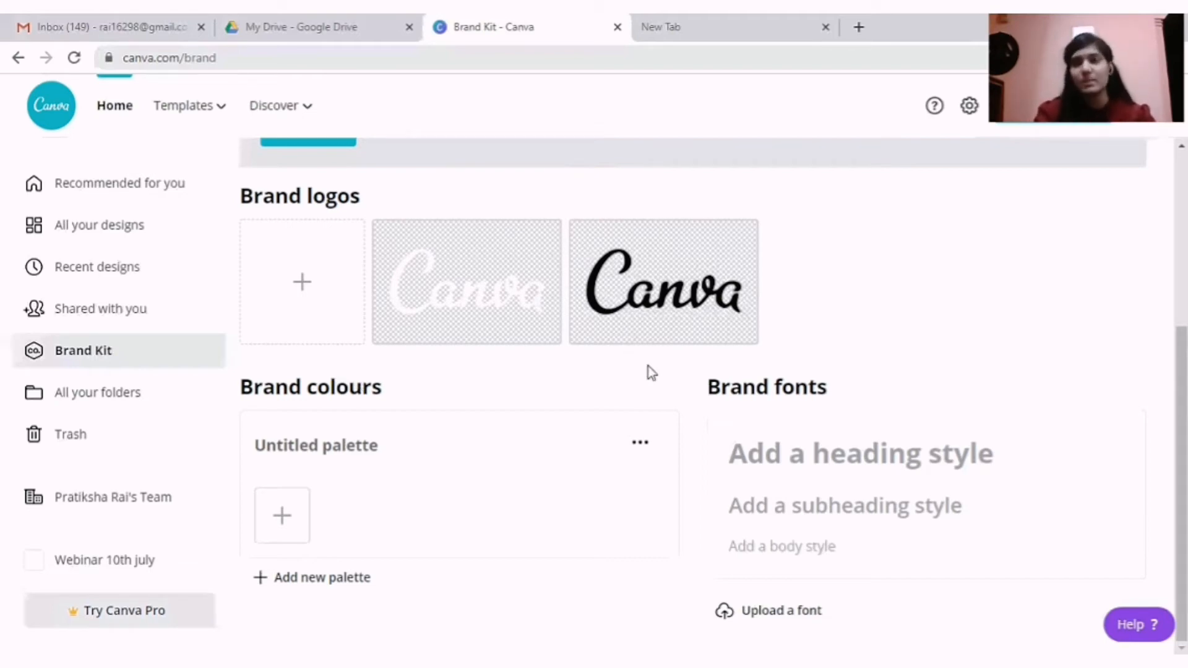
Step: View the list of all folders and the deleted designs in the trash
click(144, 404)
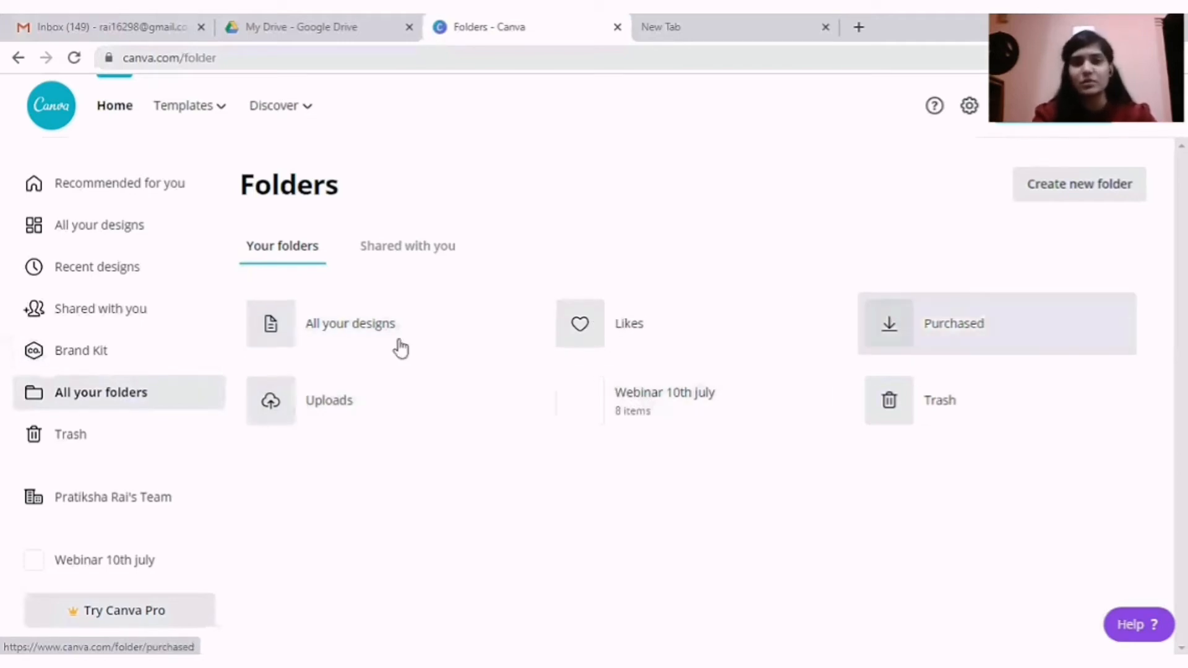
click(113, 447)
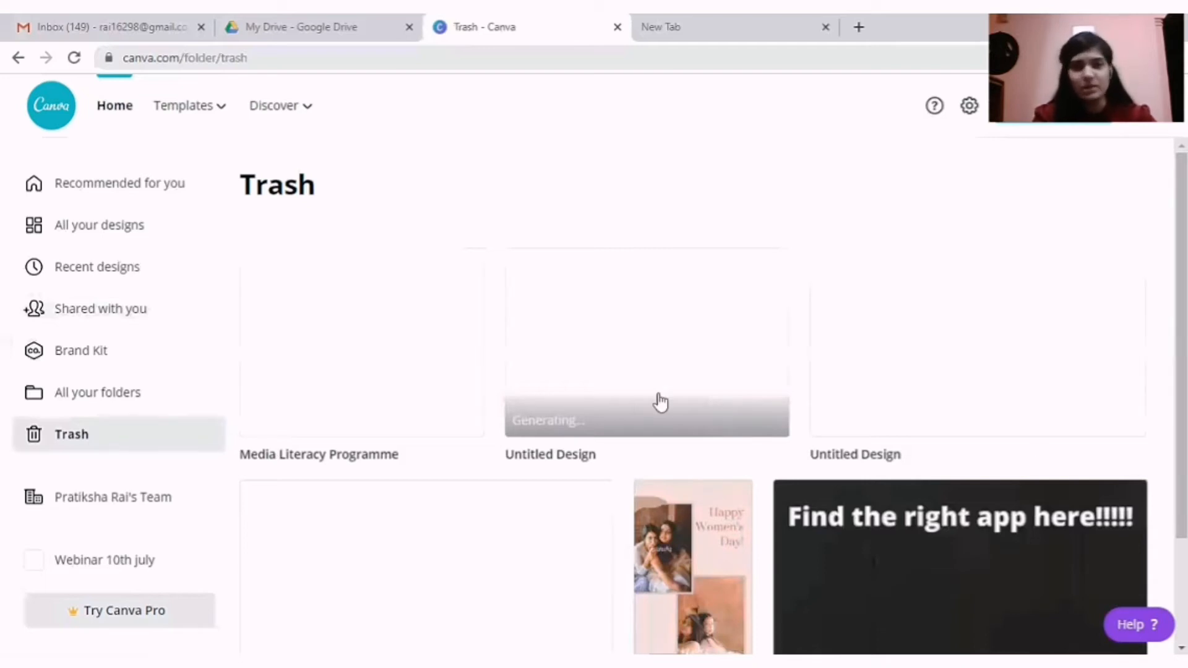
Step: View the team's page and return to the recommendations on the home page
click(113, 511)
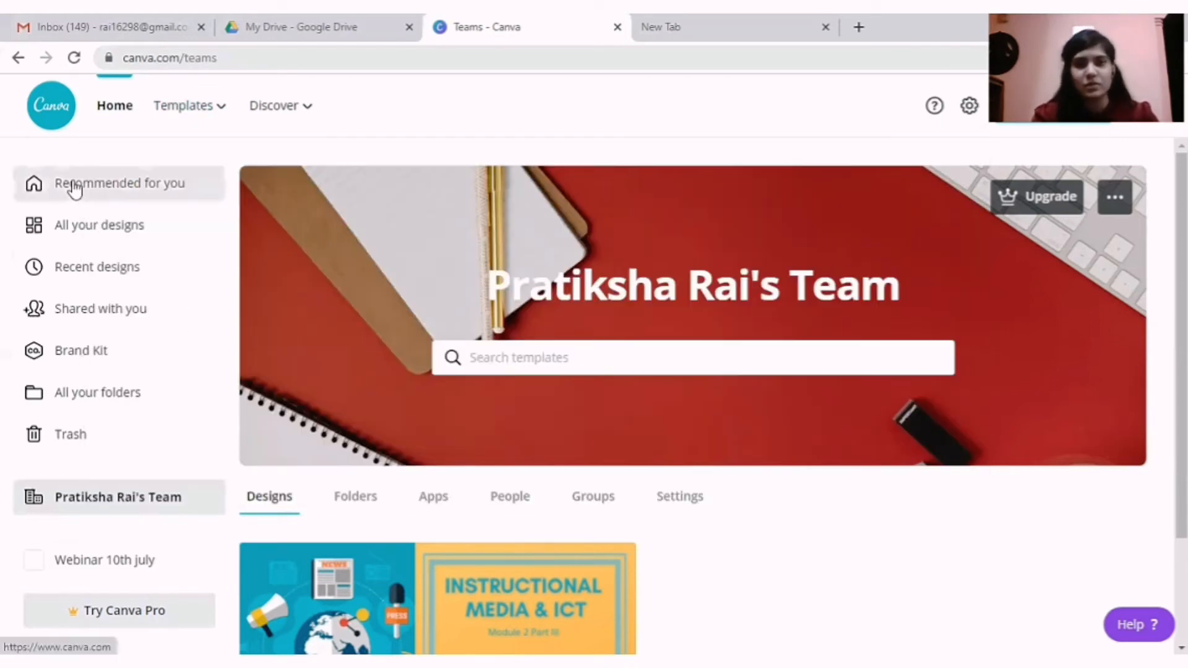
click(74, 189)
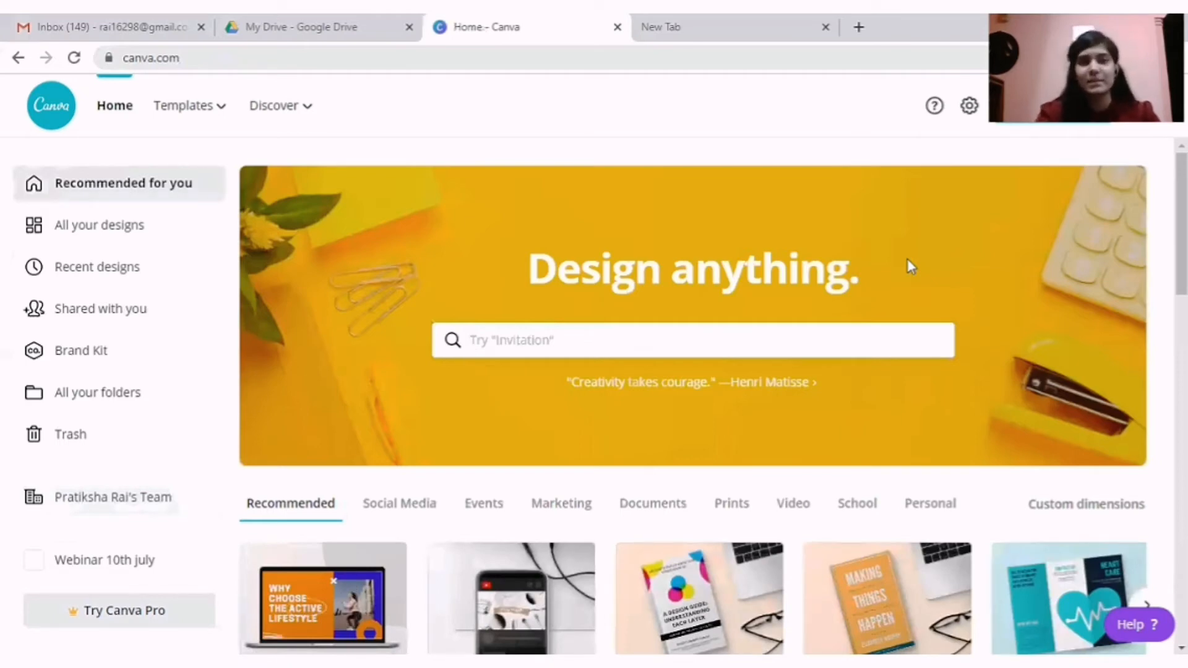
Step: View the account settings and return to the home page
mouse_move(218, 111)
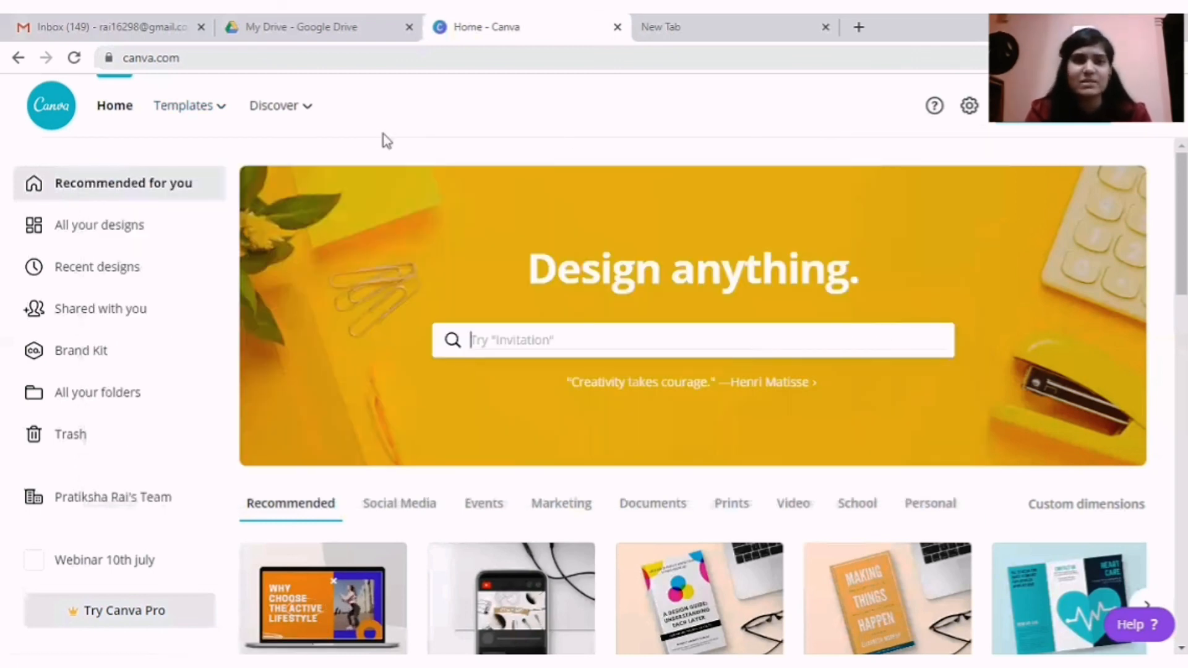
mouse_move(300, 105)
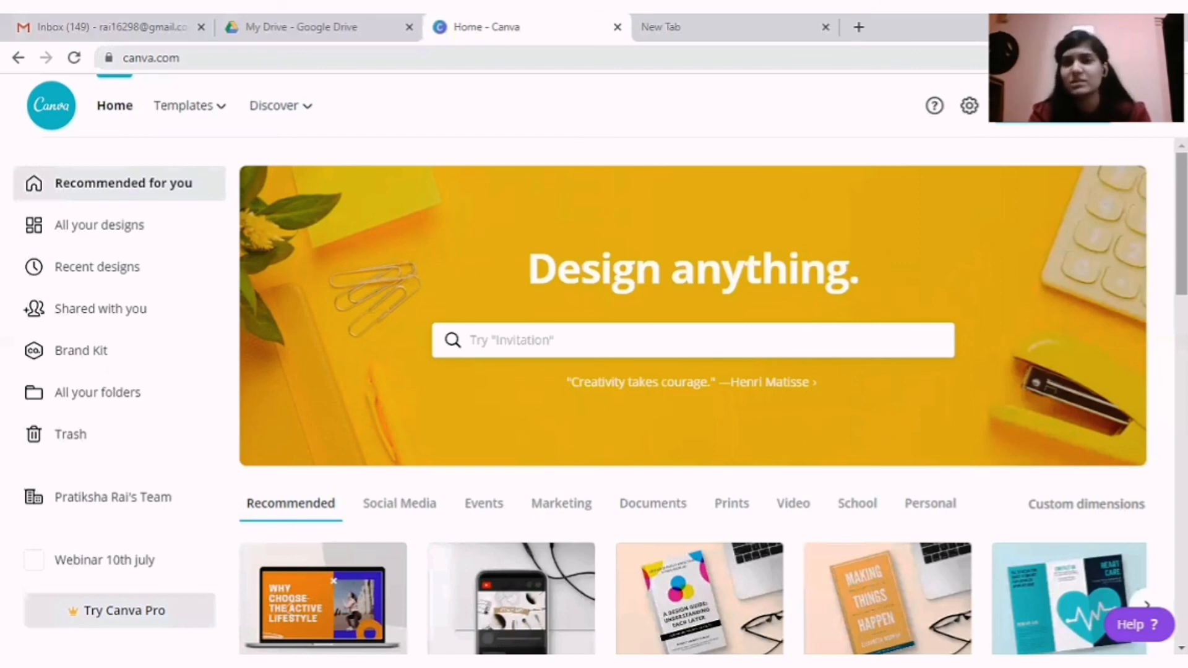
click(968, 107)
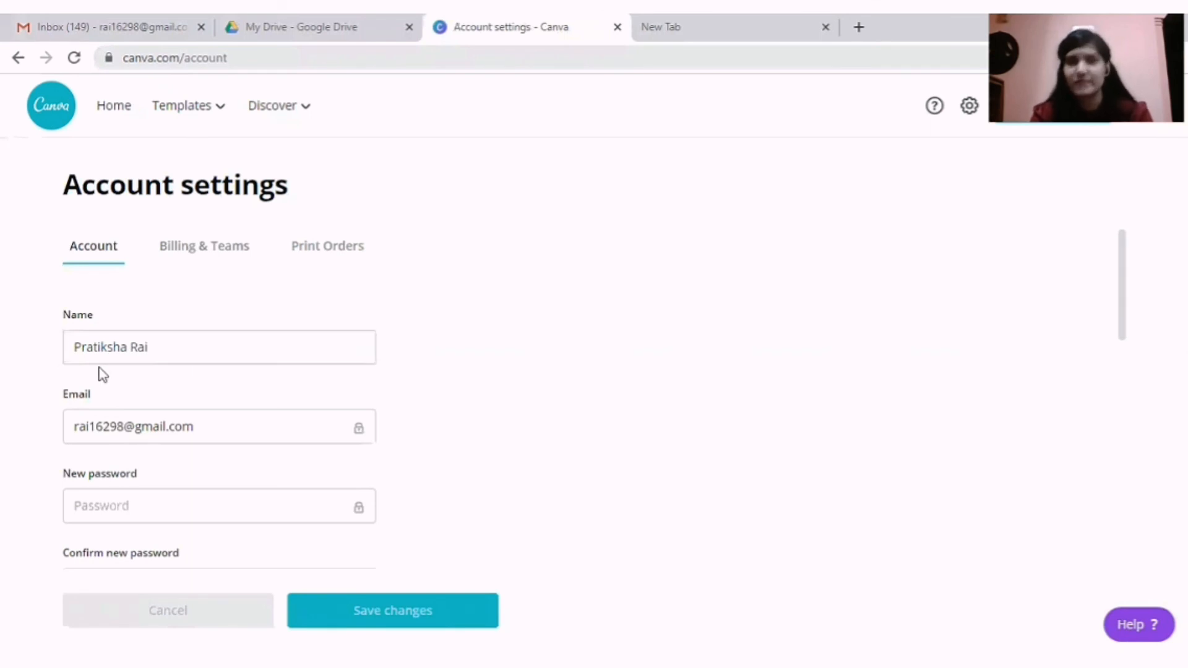
click(19, 58)
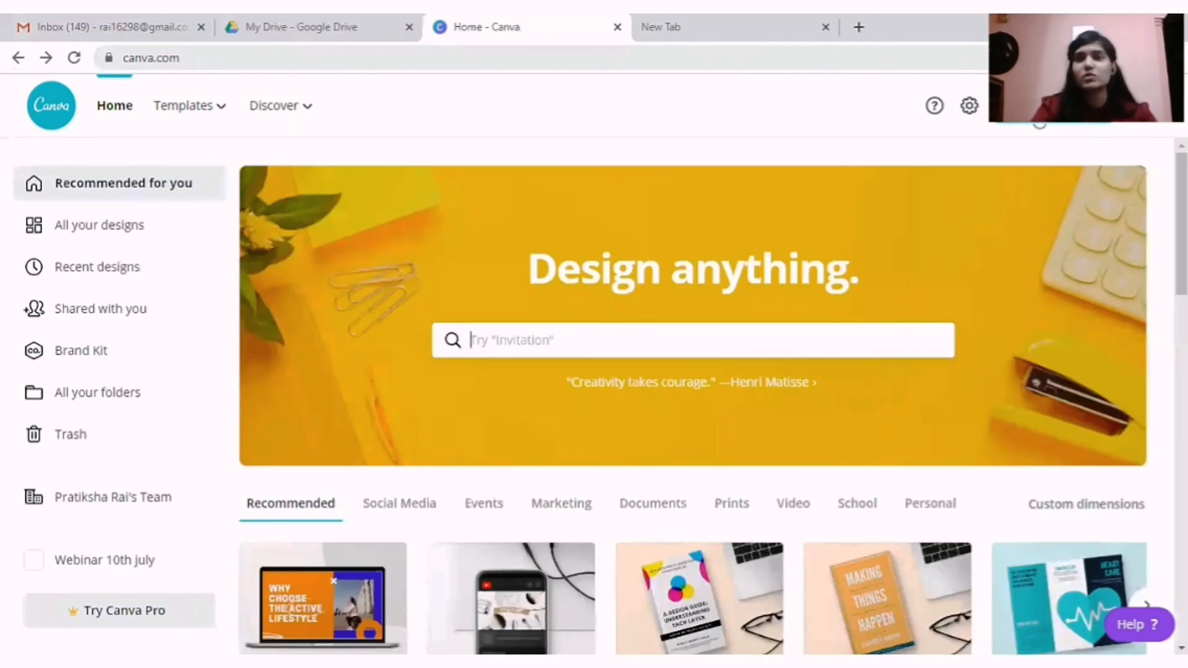
Step: Browse the design types offered for creating a new design, such as Certificate, and close the list without choosing one
click(1059, 105)
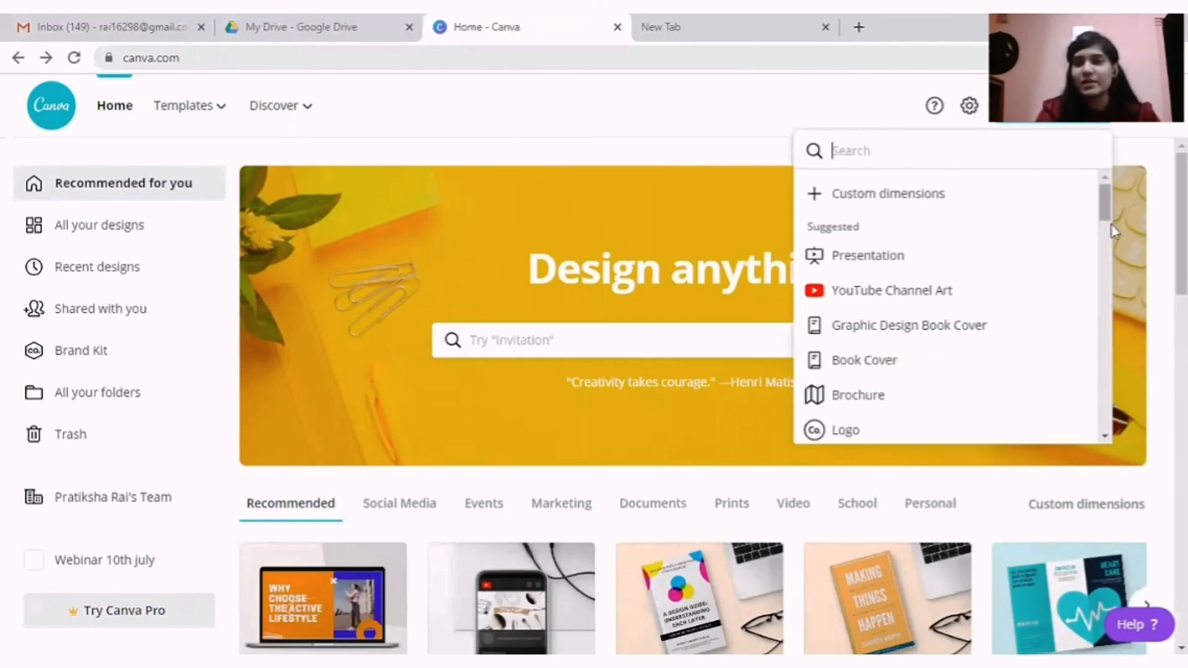
scroll(1106, 259, down, 4)
scroll(1097, 322, down, 4)
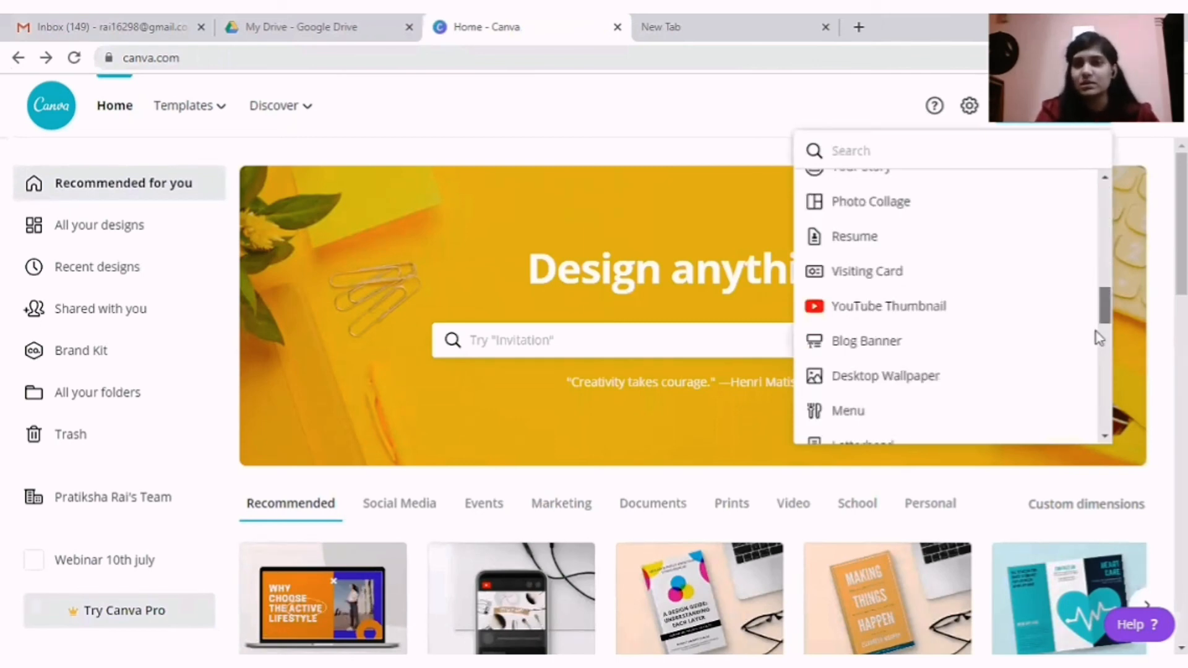
scroll(1099, 346, down, 3)
scroll(1095, 410, down, 4)
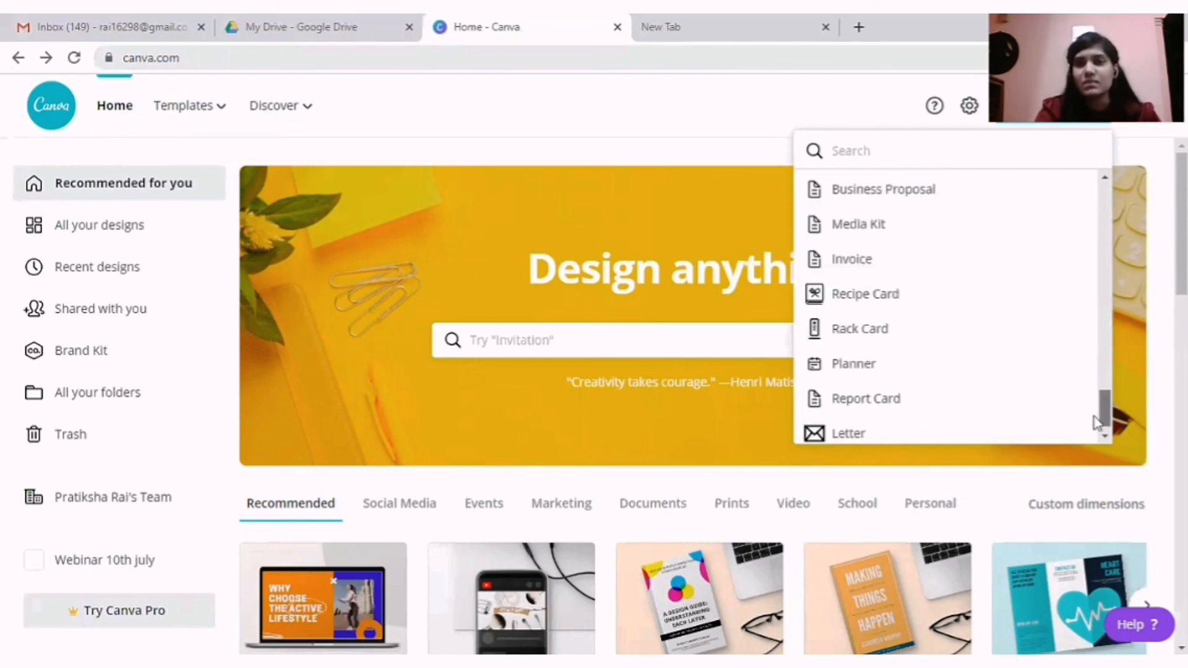
scroll(1101, 427, down, 1)
scroll(1105, 389, up, 3)
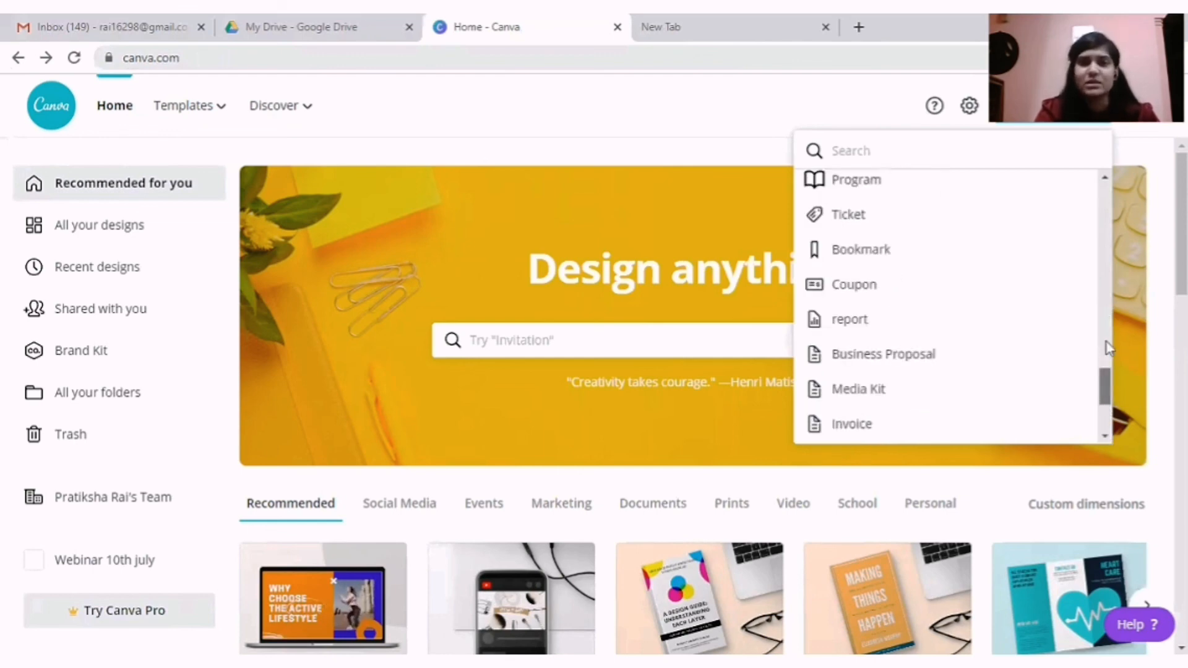
scroll(1105, 315, up, 4)
scroll(1108, 287, up, 4)
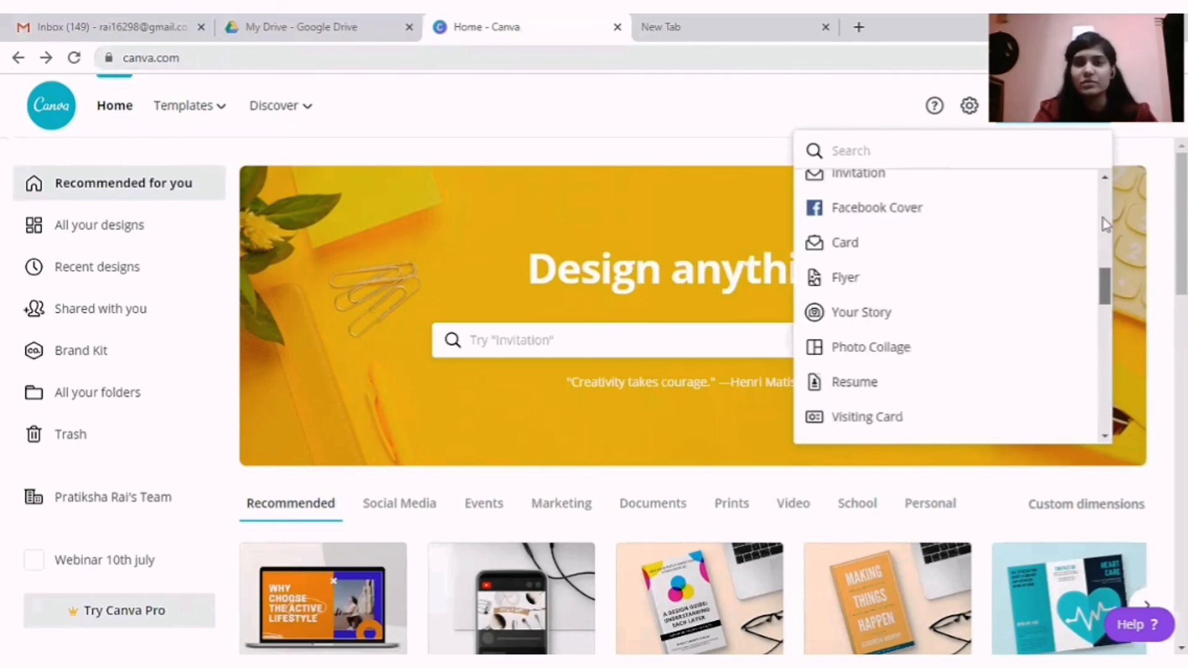
scroll(1103, 226, up, 2)
scroll(1105, 228, up, 1)
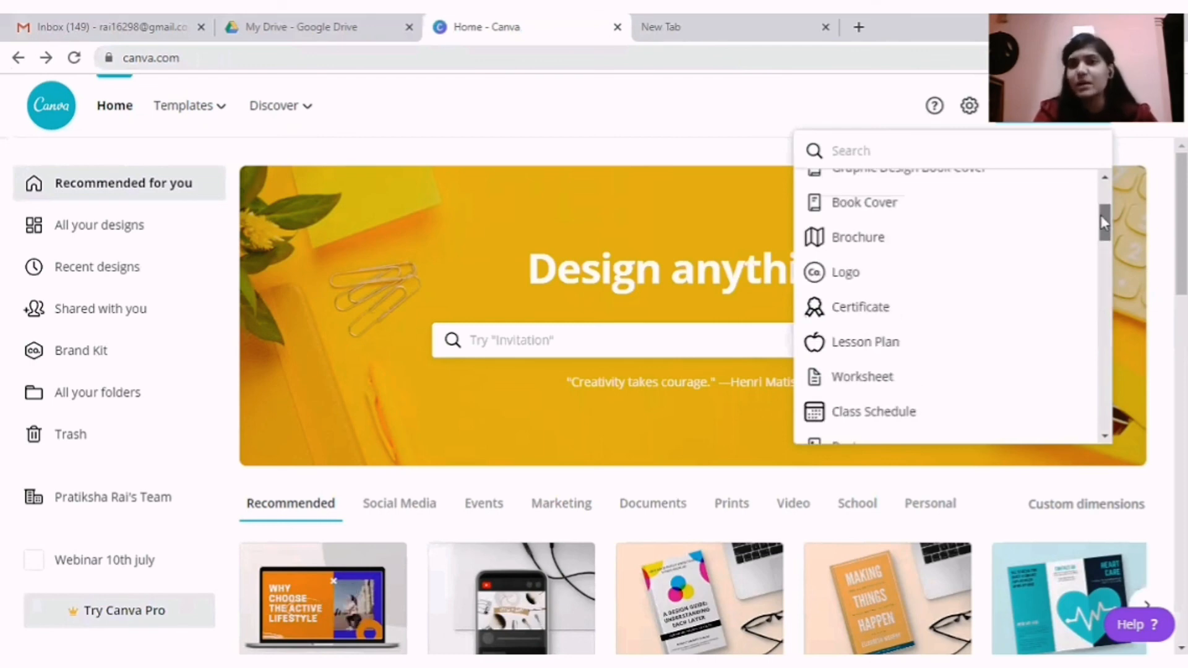
scroll(896, 326, up, 1)
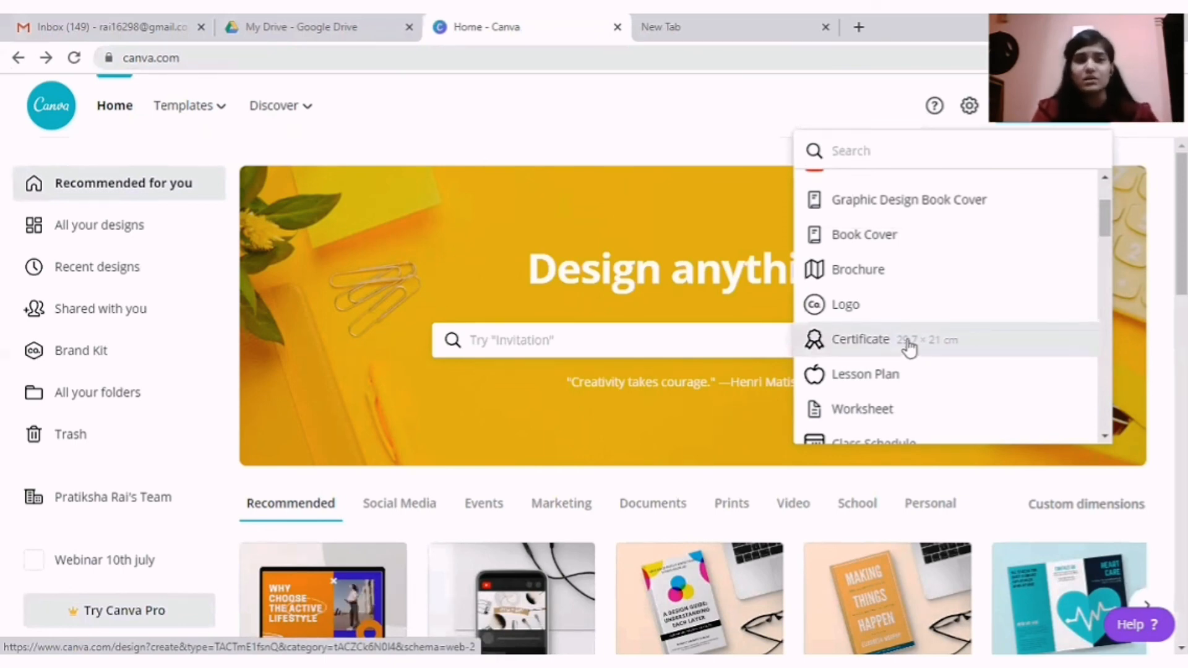
click(736, 112)
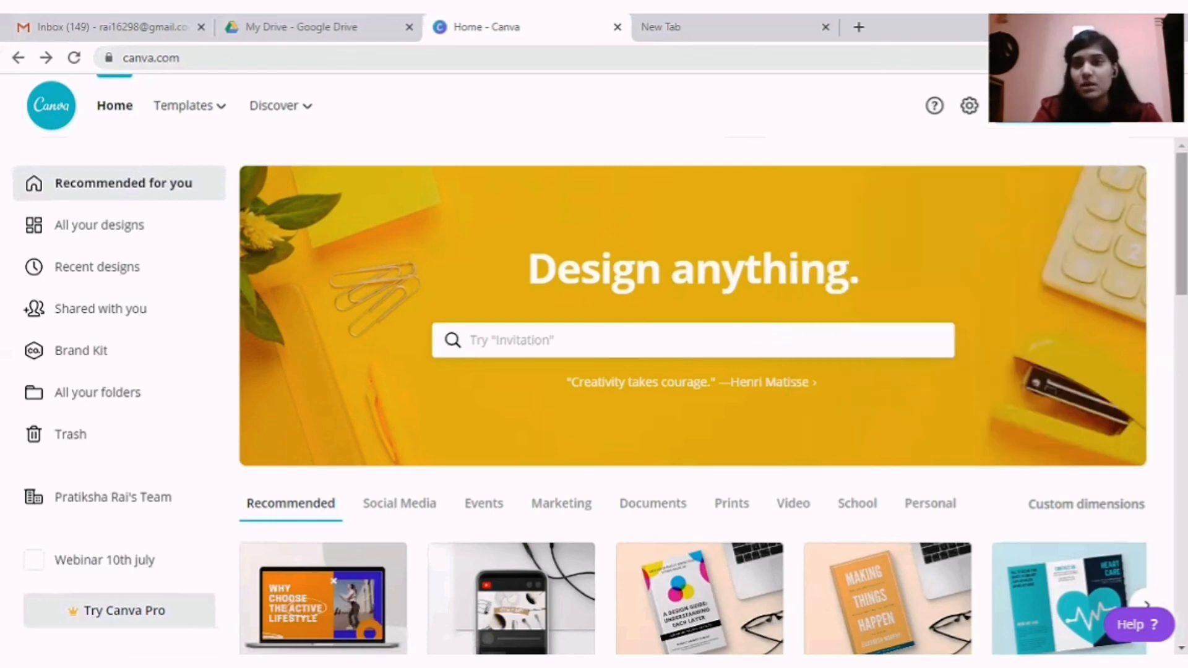
Step: Check the profile's account options and look over the recommended design types on the home page
scroll(711, 396, down, 1)
scroll(693, 390, down, 2)
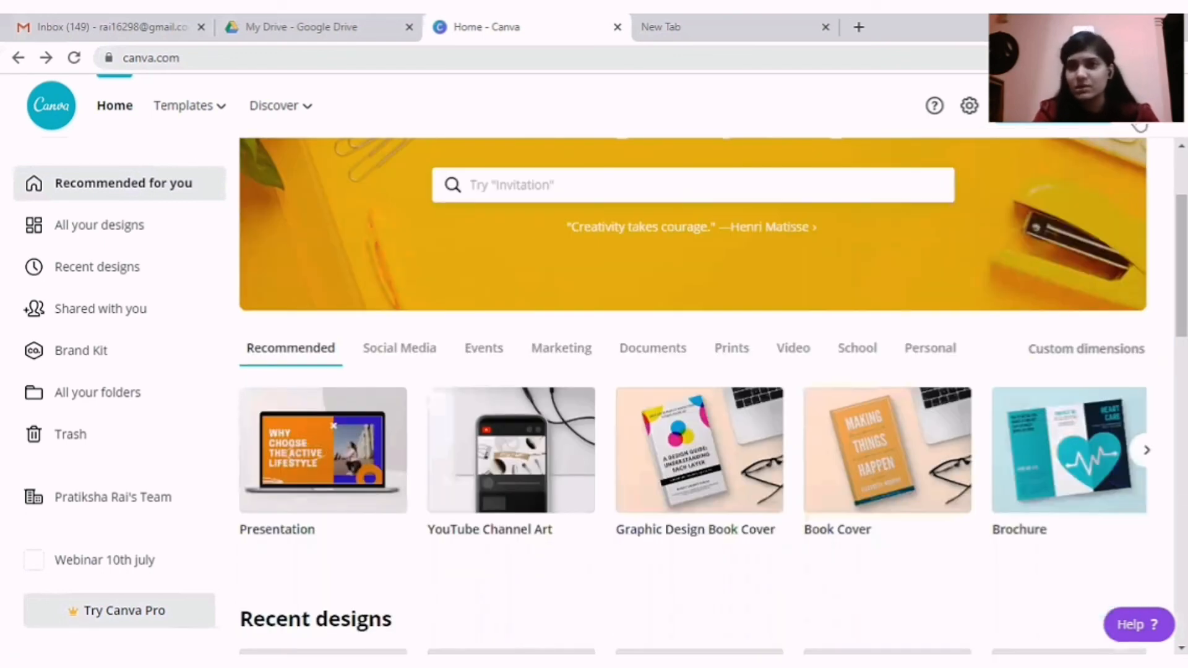
click(1139, 124)
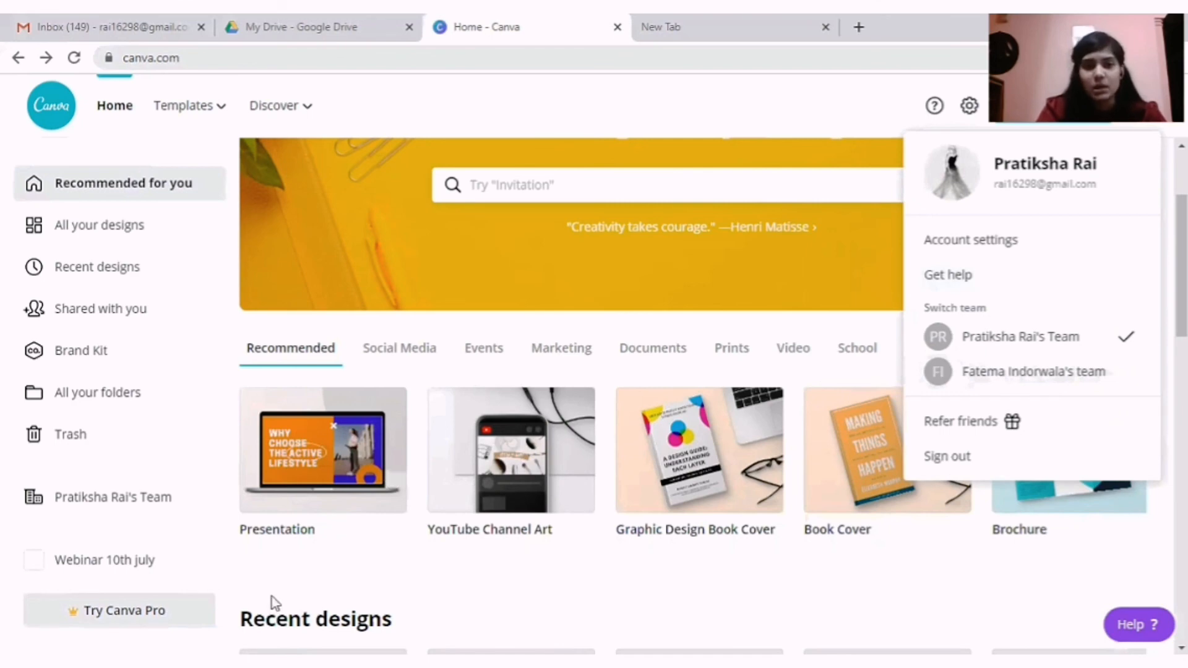
click(787, 478)
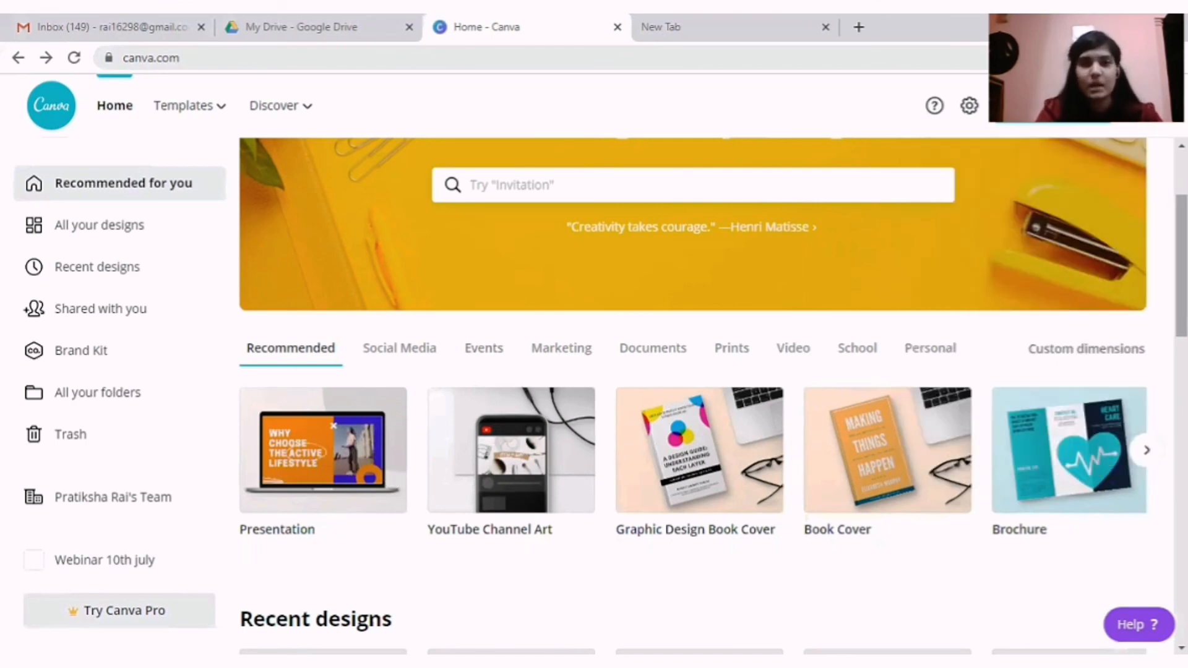
scroll(459, 329, down, 1)
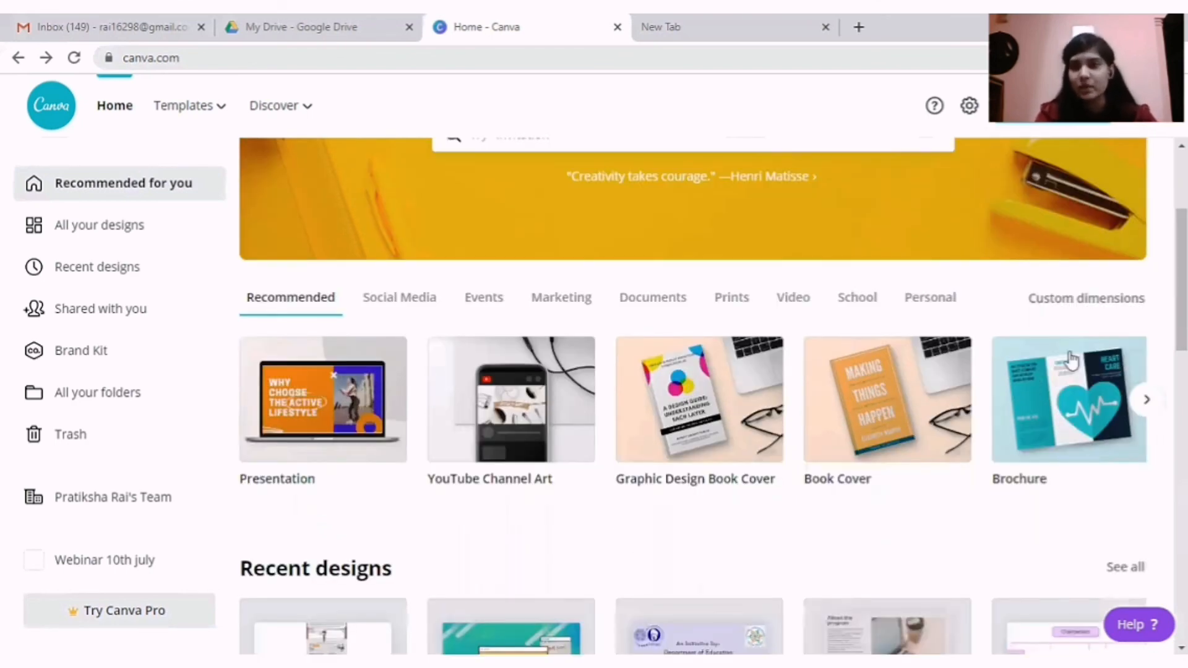